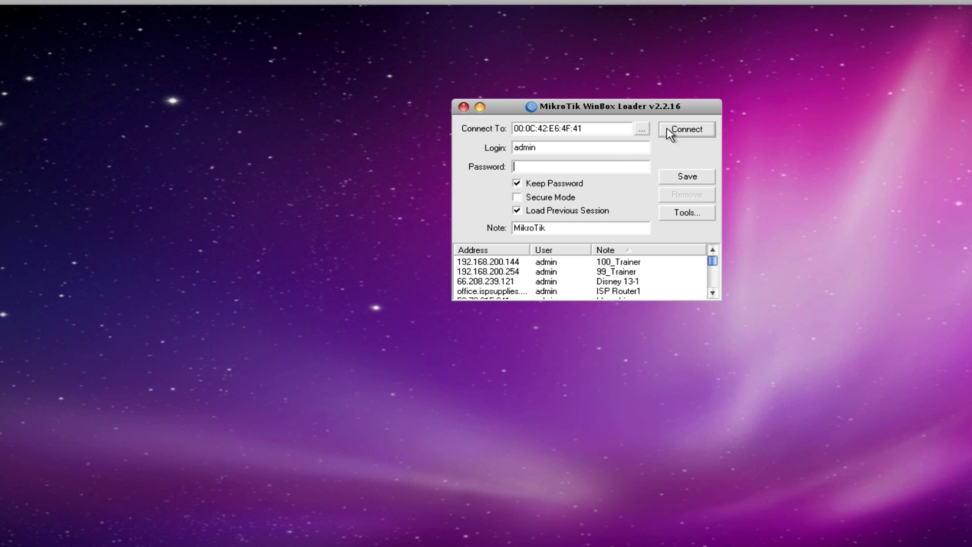
Connect to the router from WinBox Loader and expand the IP menu.
click(697, 132)
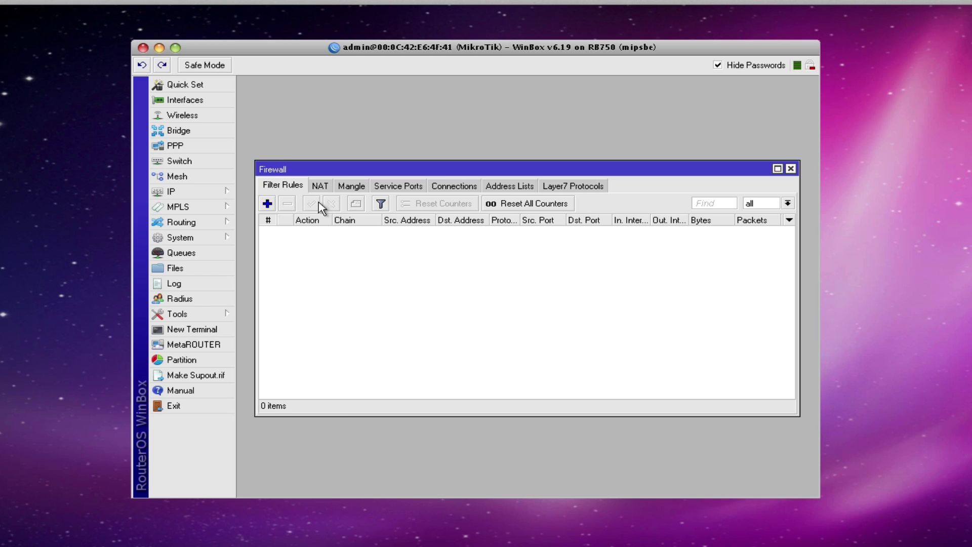
click(212, 194)
Open Firewall and start a new filter rule on chain input with source 192.168.1.0/24.
click(273, 315)
click(268, 204)
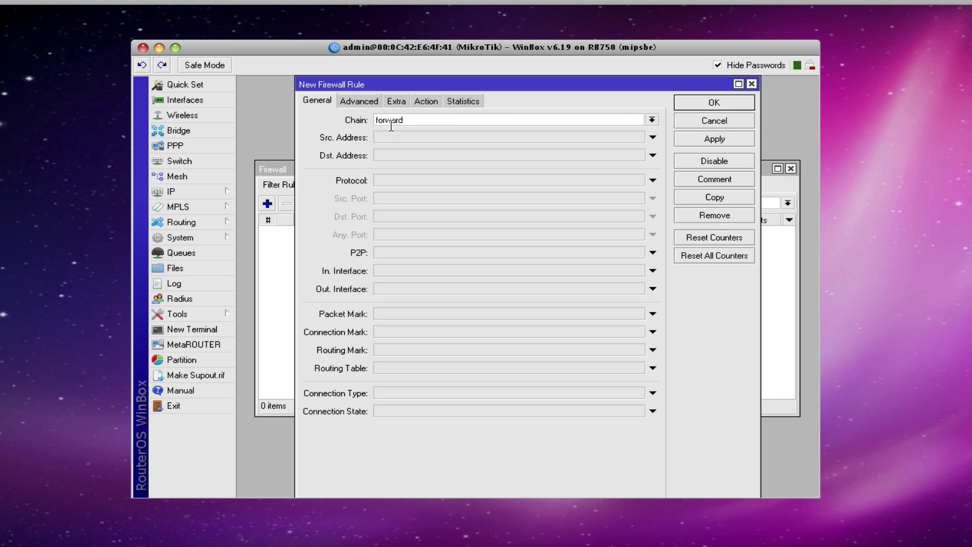
click(653, 120)
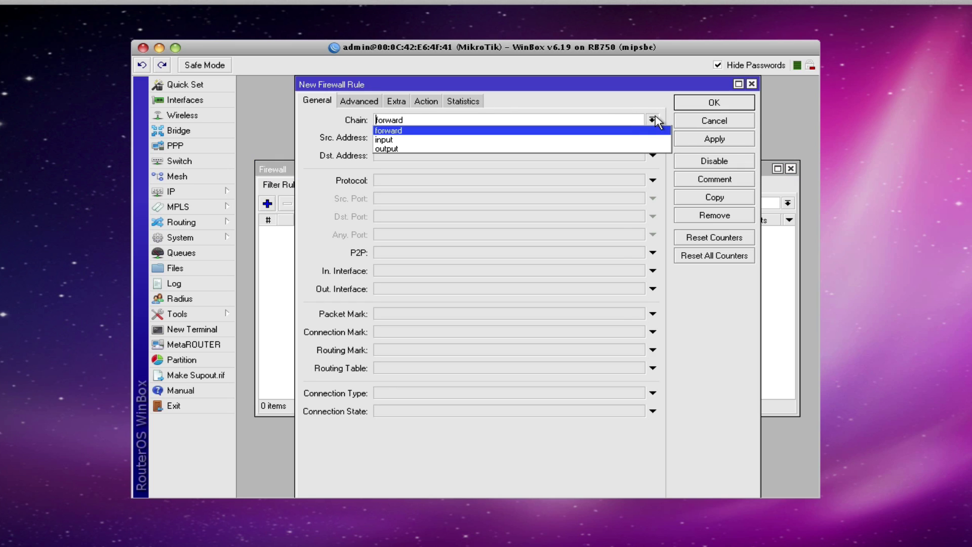
click(598, 138)
click(524, 138)
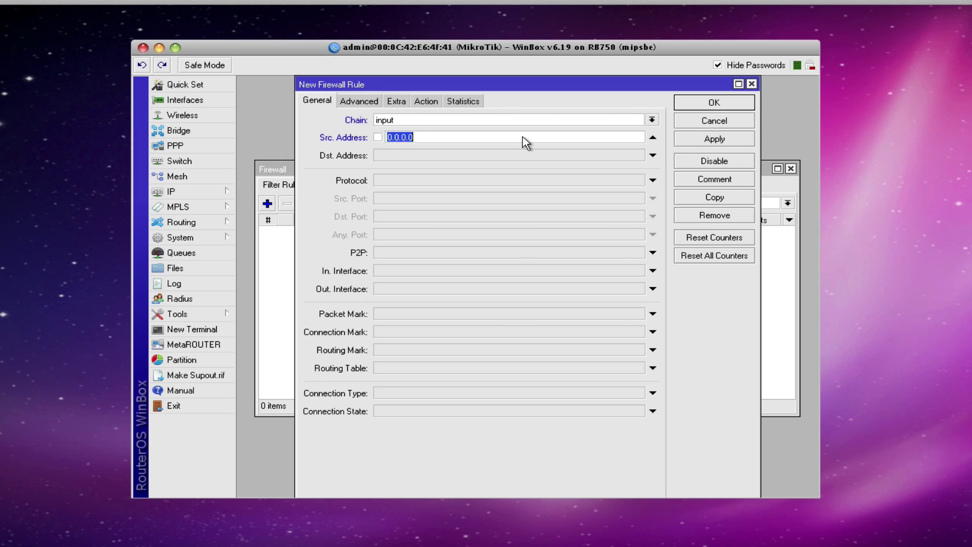
text(1)
Save the rule with action accept, widen the list columns, and reopen it.
click(433, 103)
click(717, 103)
drag(333, 220, 366, 220)
drag(472, 219, 495, 220)
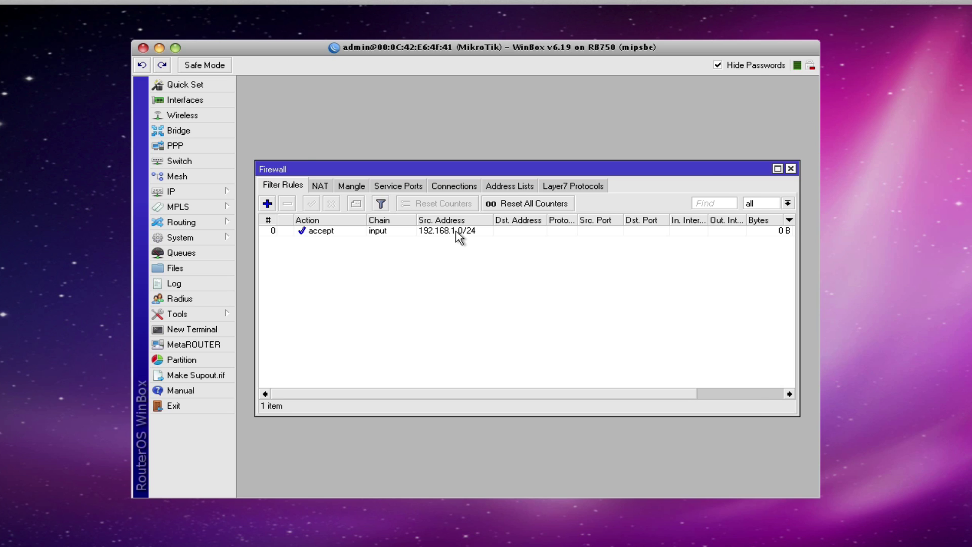
double_click(460, 233)
Copy the 192.168.1.0/24 rule and save the copy with source 192.168.2.0/24.
click(317, 99)
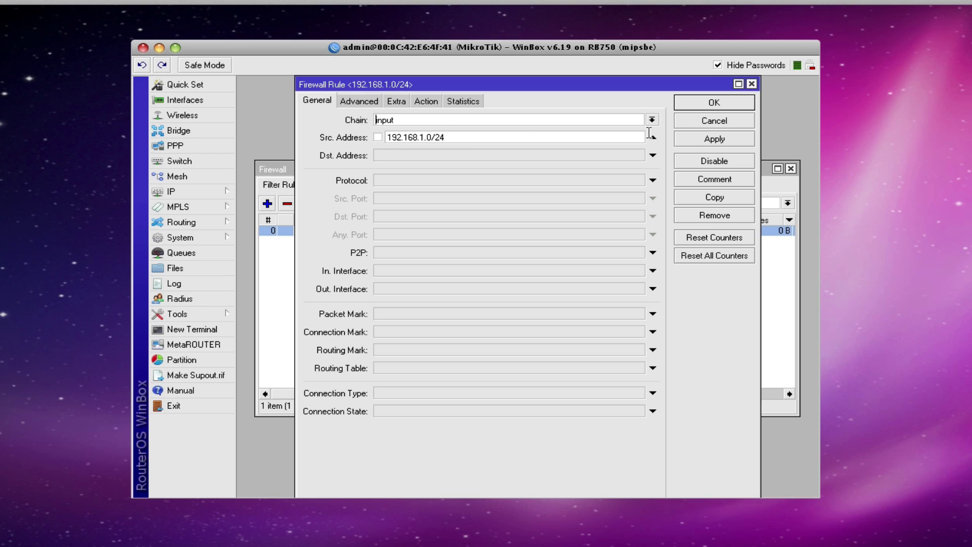
click(714, 201)
click(335, 100)
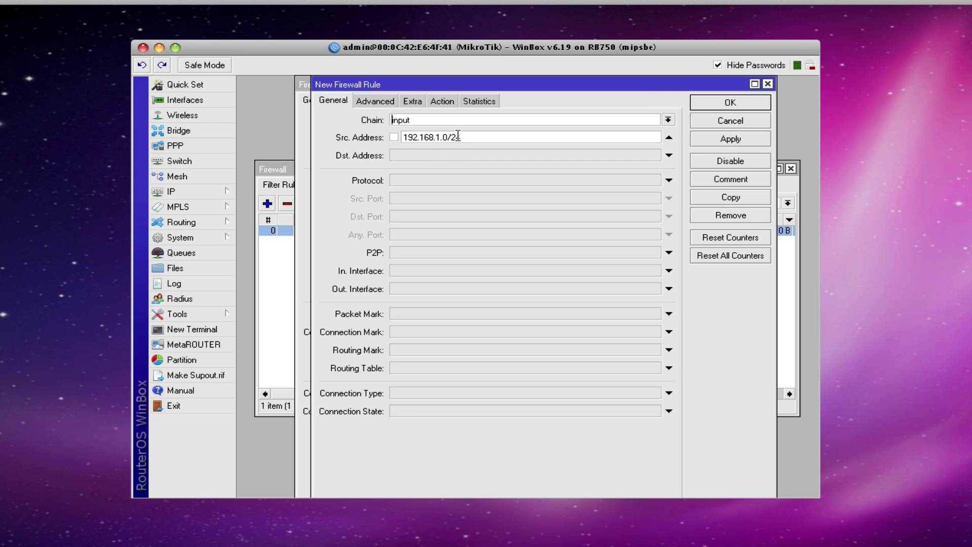
key(BackSpace)
key(BackSpace)
key(BackSpace)
key(BackSpace)
key(BackSpace)
key(BackSpace)
text(2.0/24)
click(724, 103)
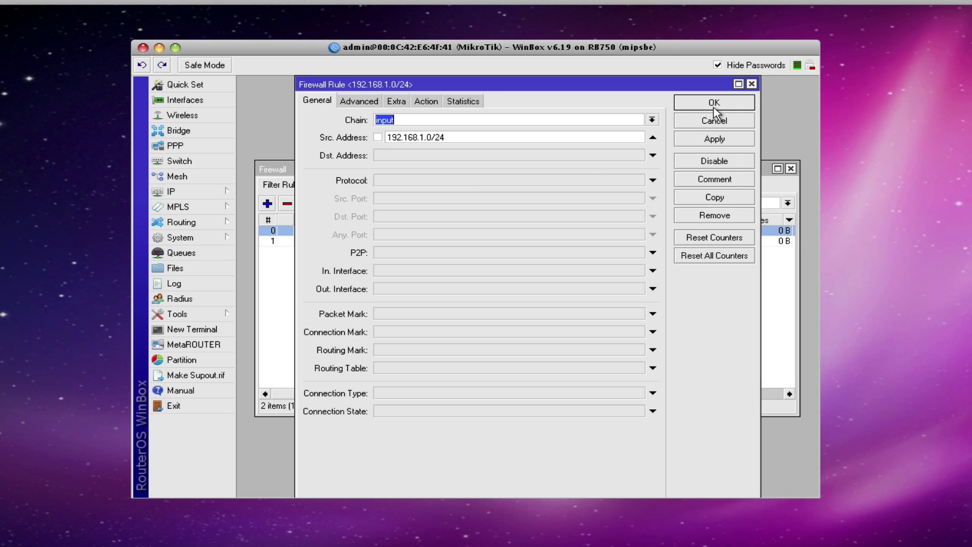
Make another copy with source address 192.168.3.0/24.
click(715, 197)
click(439, 137)
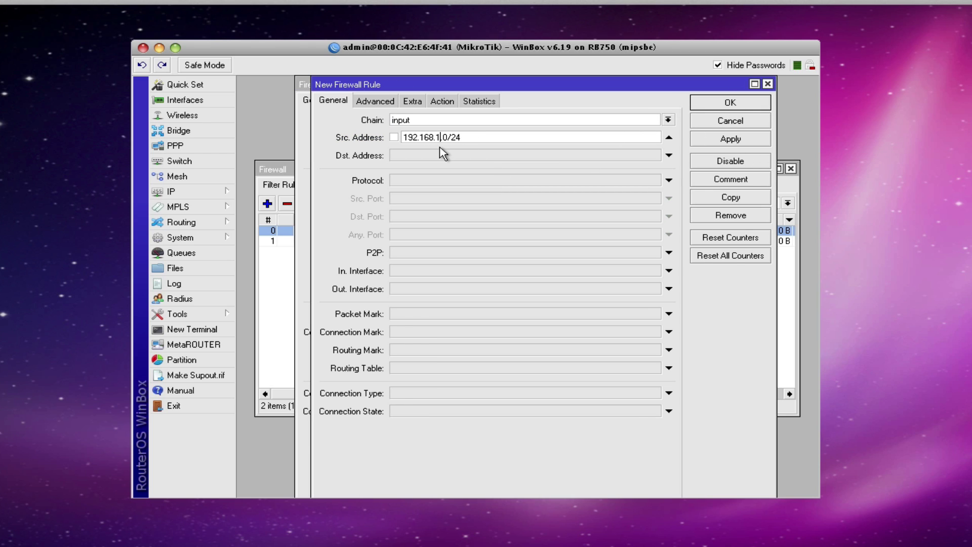
key(BackSpace)
text(3)
click(729, 103)
Reorder the rules so 192.168.3.0/24 comes after 192.168.2.0/24.
click(491, 261)
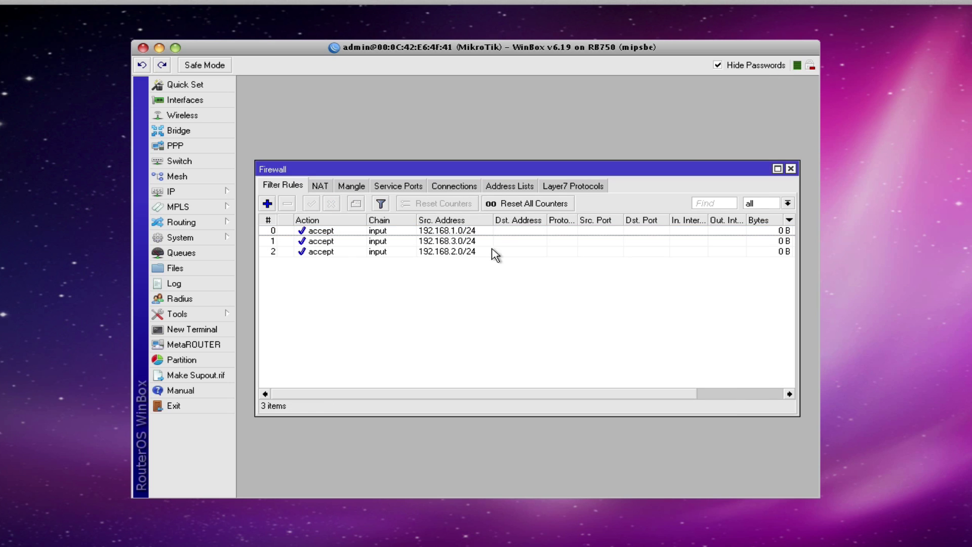
click(467, 232)
drag(466, 241, 458, 257)
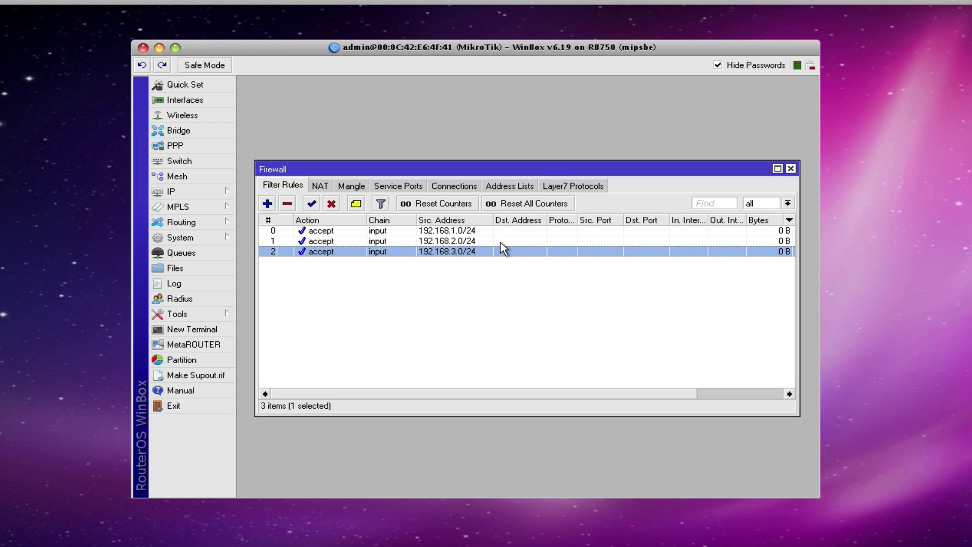
Delete the 192.168.3.0/24 and 192.168.2.0/24 rules and reopen the 192.168.1.0/24 rule.
drag(500, 252, 314, 239)
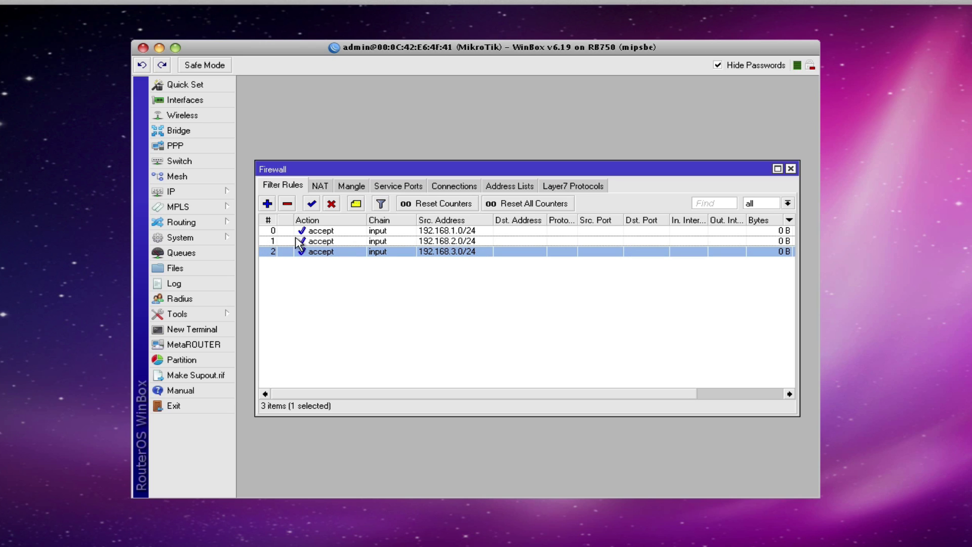
click(287, 204)
click(310, 241)
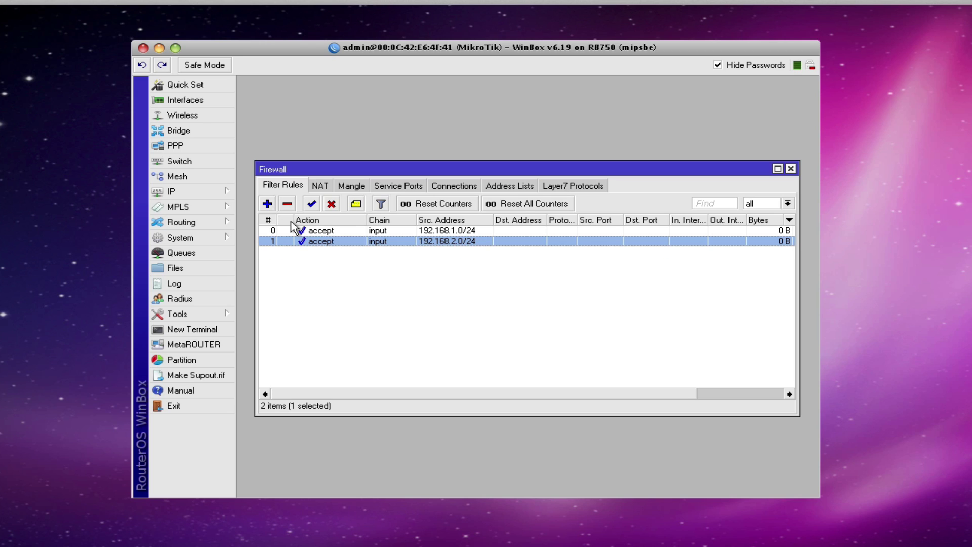
click(287, 204)
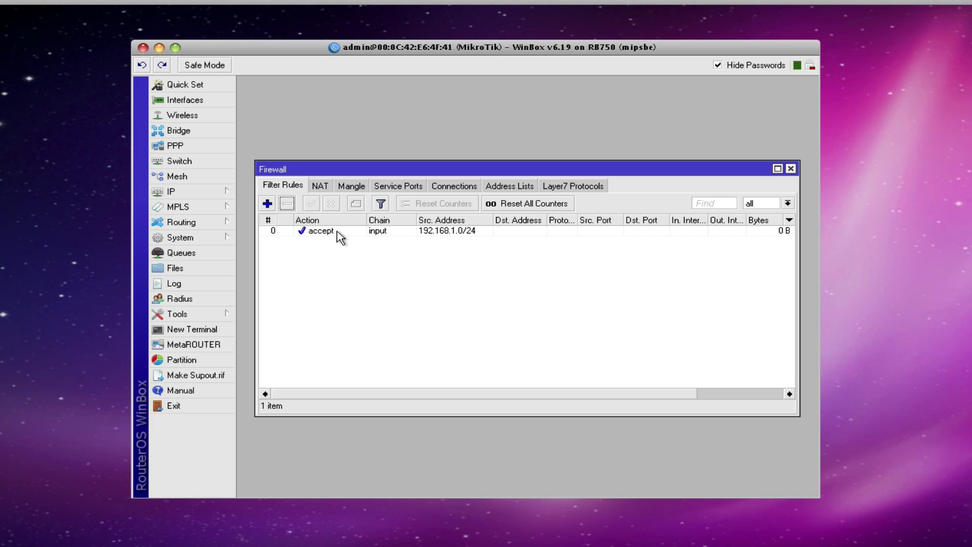
double_click(342, 234)
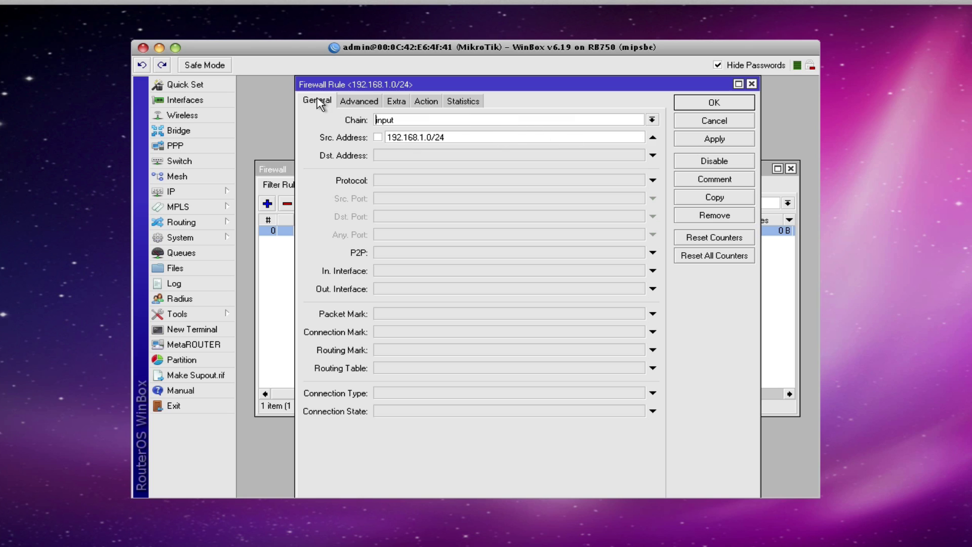
Replace the rule's 192.168.1.0/24 source address with Src. Address List MyLocalLANs and save.
click(653, 137)
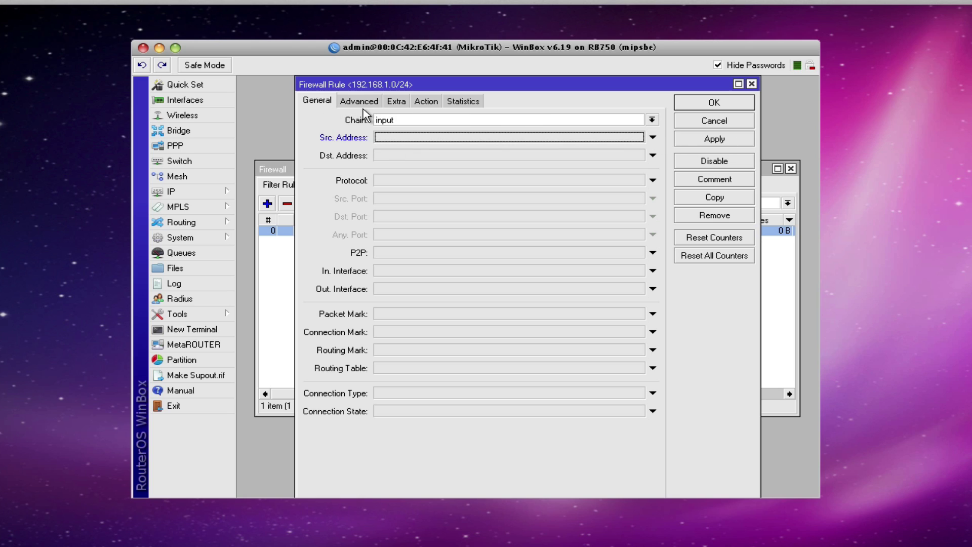
click(705, 139)
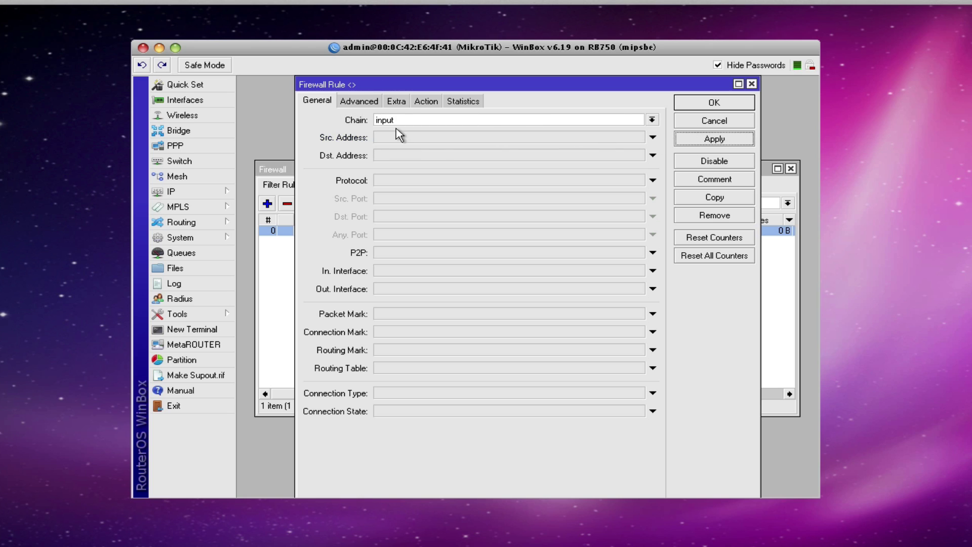
click(356, 104)
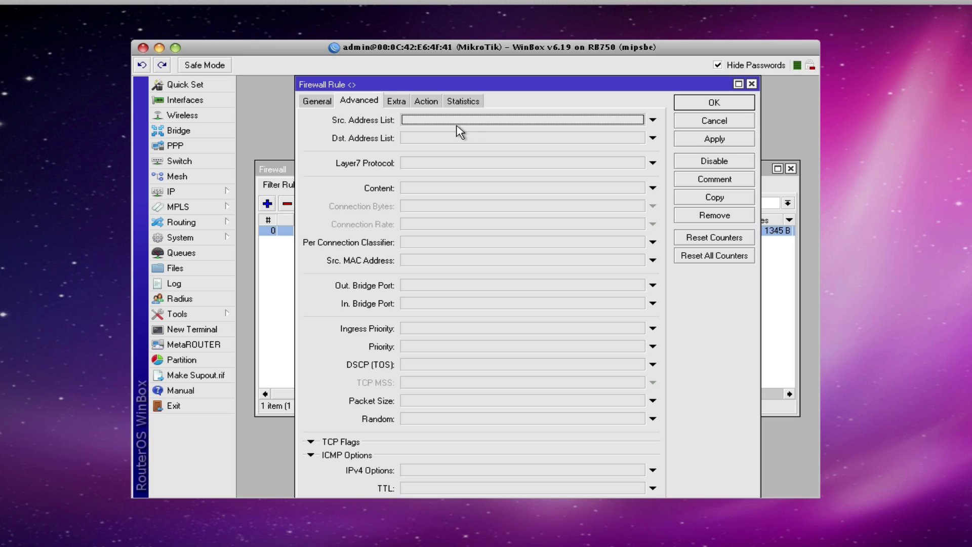
click(424, 119)
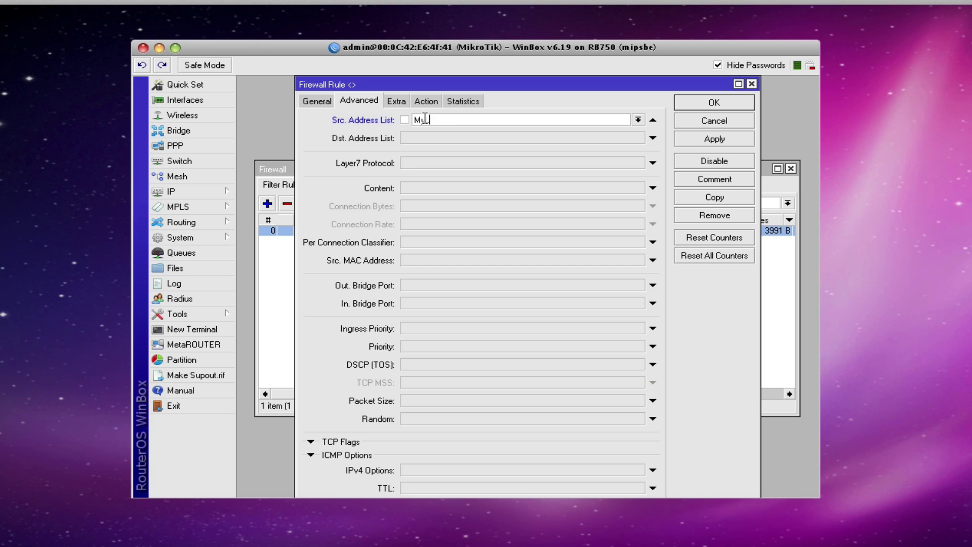
text(lLA)
click(713, 142)
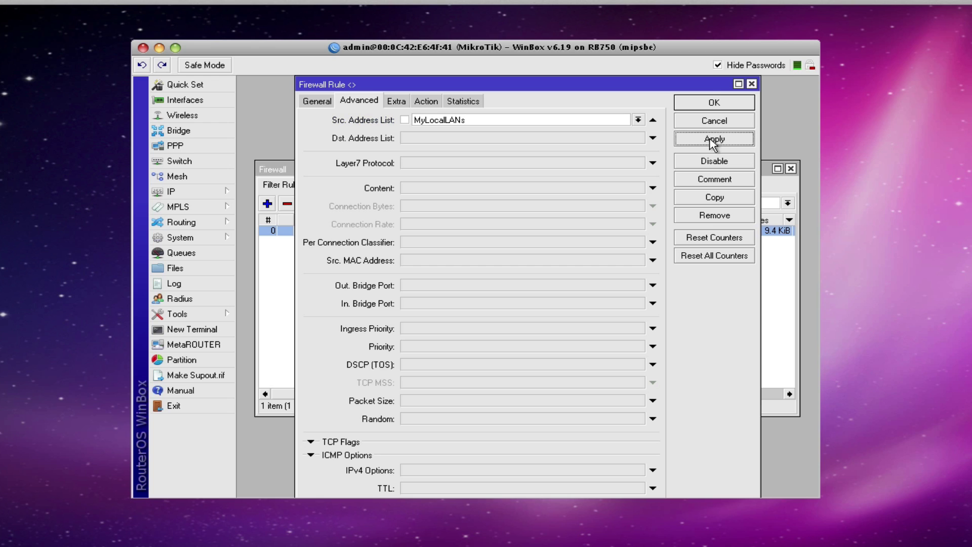
click(711, 104)
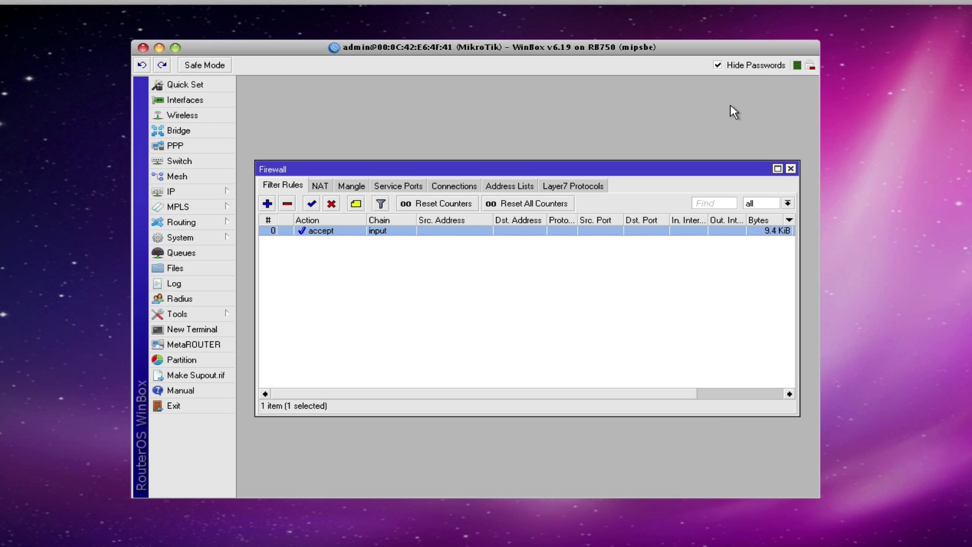
click(512, 190)
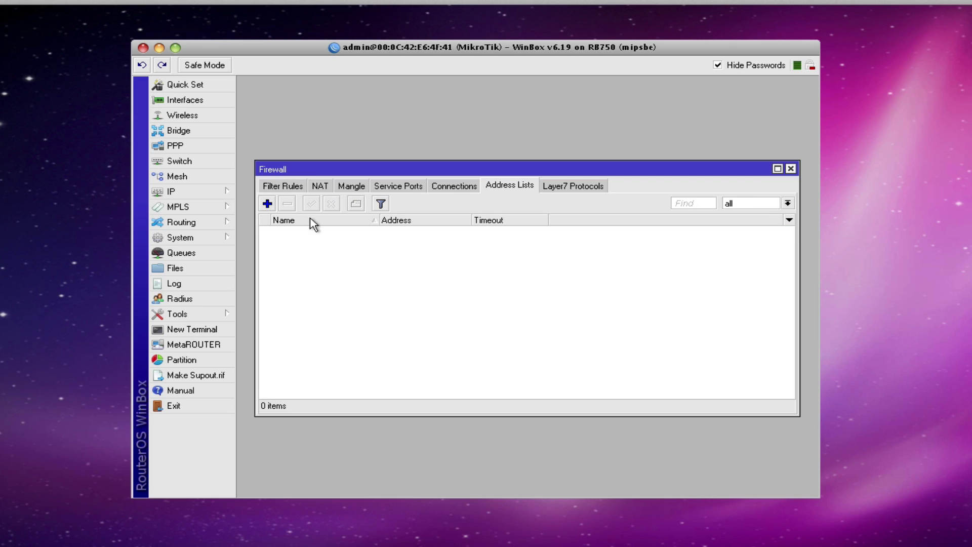
Add a MyLocalLANs address list entry for 192.168.1.0/24.
click(267, 204)
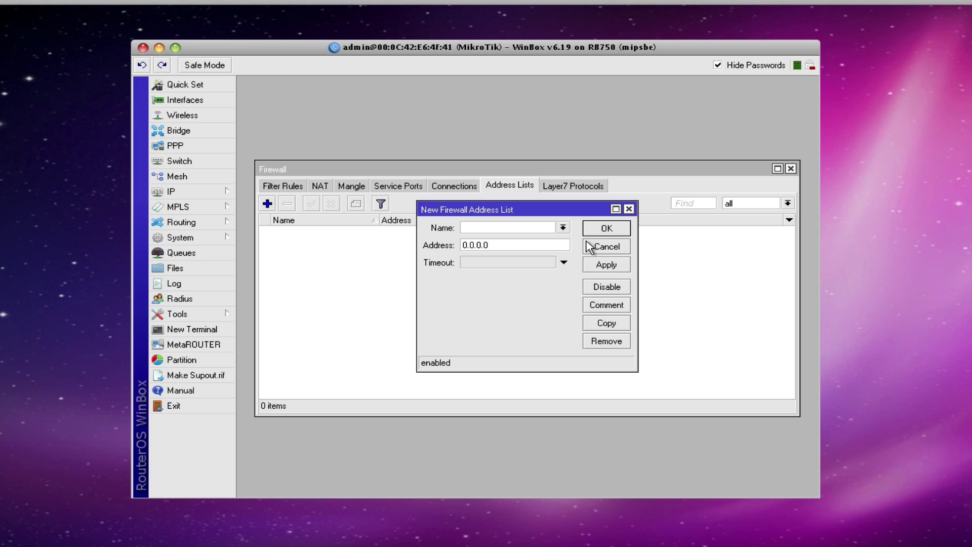
click(565, 227)
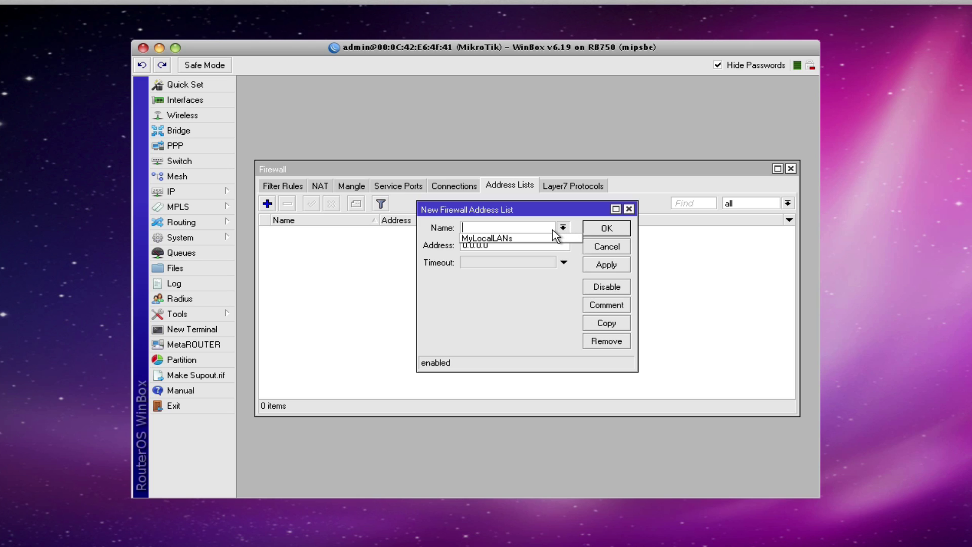
click(562, 225)
click(563, 227)
click(532, 239)
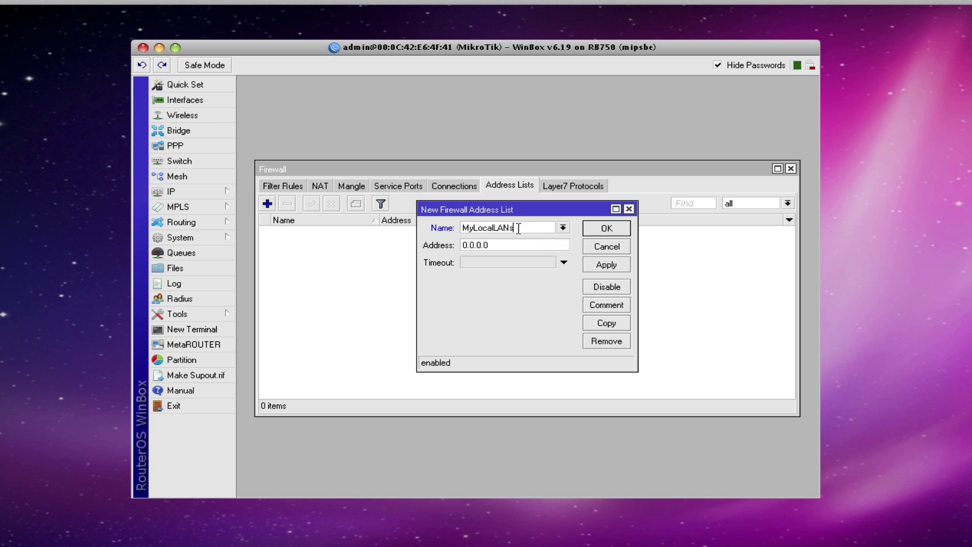
double_click(506, 245)
text(19)
click(613, 268)
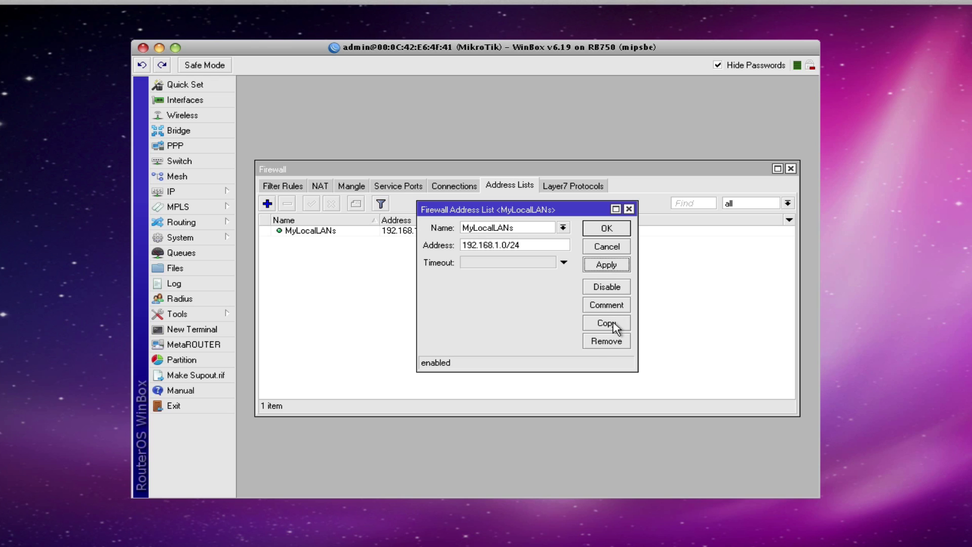
Copy the entry and save it as 192.168.2.0/24.
click(614, 324)
click(512, 259)
key(BackSpace)
text(2)
click(623, 243)
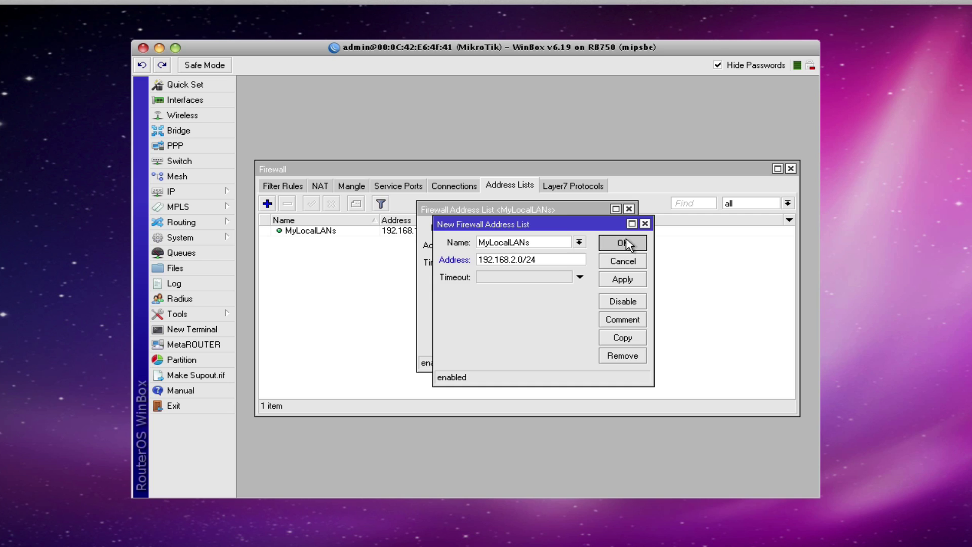
Copy it again and save it as 192.168.3.0/24.
click(607, 323)
click(513, 258)
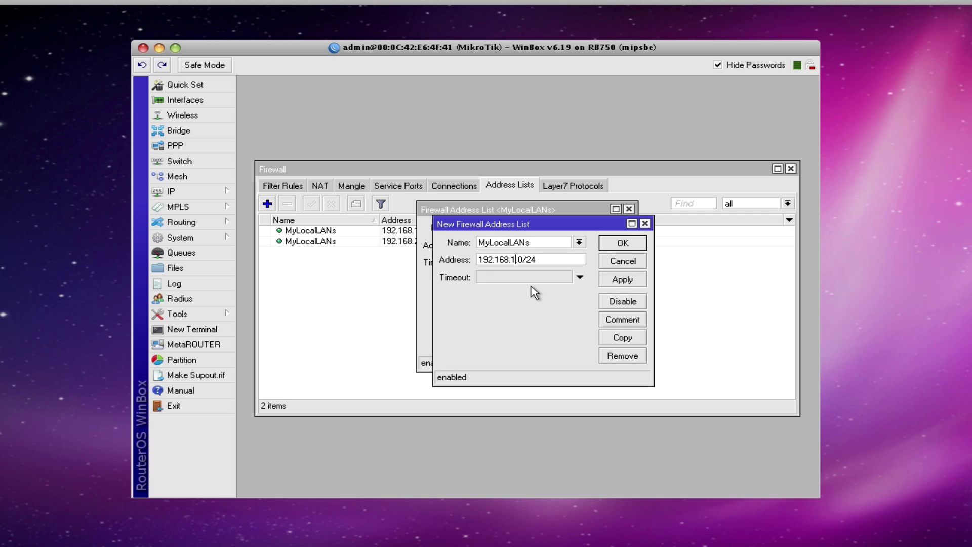
key(BackSpace)
text(3)
click(622, 243)
Close the original entry editor and select the three MyLocalLANs entries.
click(615, 231)
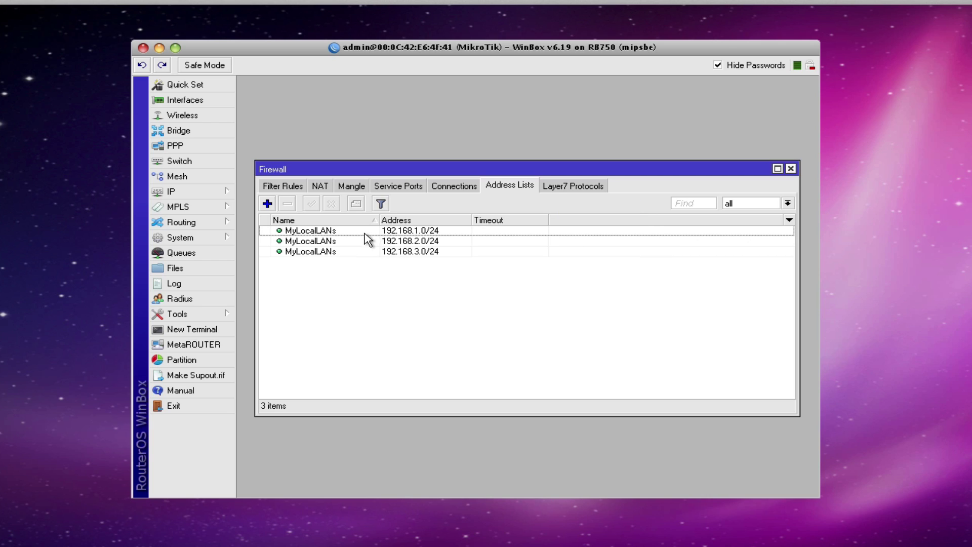
click(436, 231)
click(435, 240)
click(437, 251)
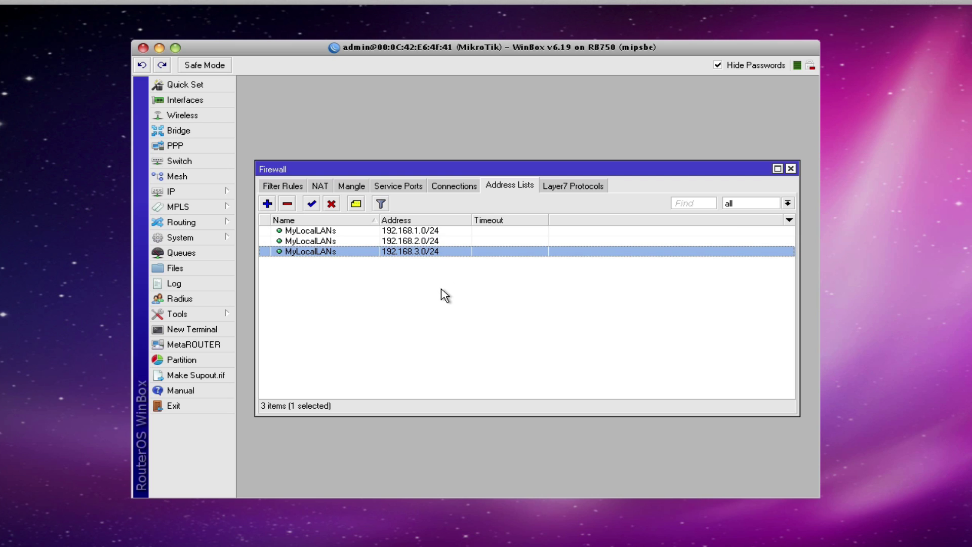
Open the accept input rule and verify its Src. Address List is MyLocalLANs.
click(294, 186)
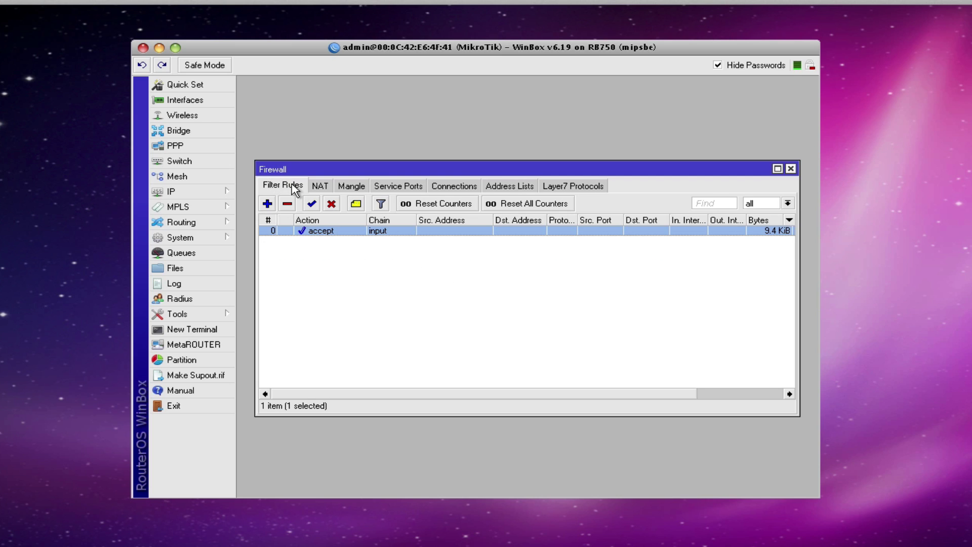
double_click(304, 231)
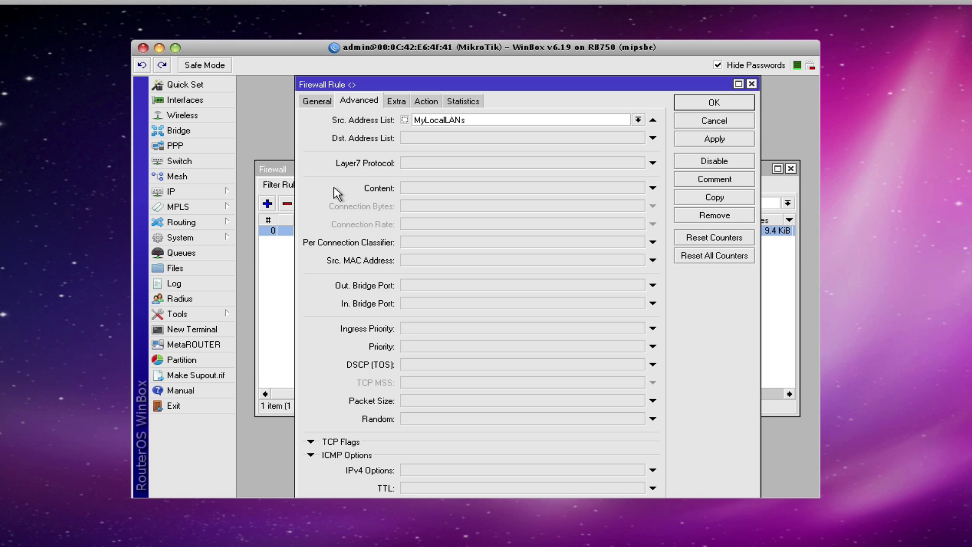
click(325, 102)
click(365, 101)
click(714, 103)
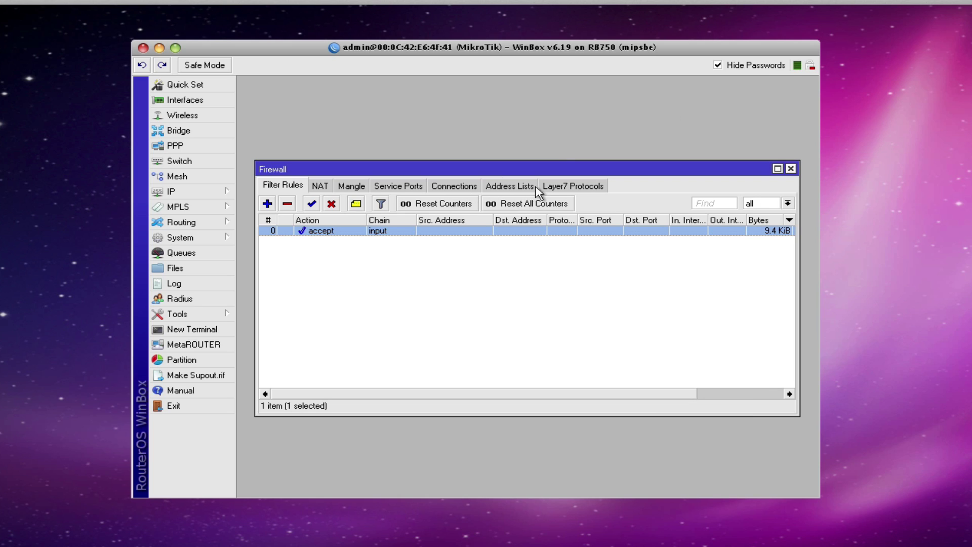
Review the three address list entries, then return to Filter Rules.
click(511, 191)
click(434, 230)
click(435, 241)
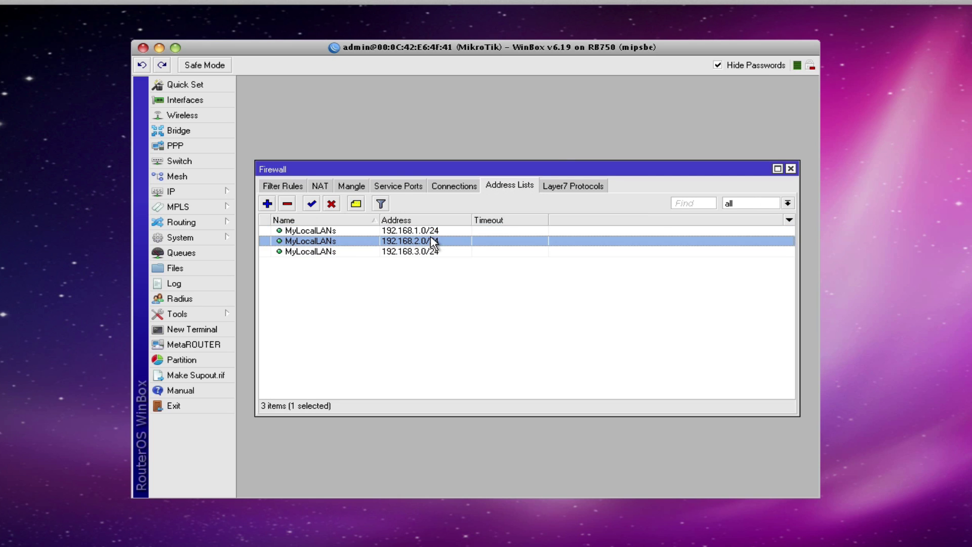
click(432, 252)
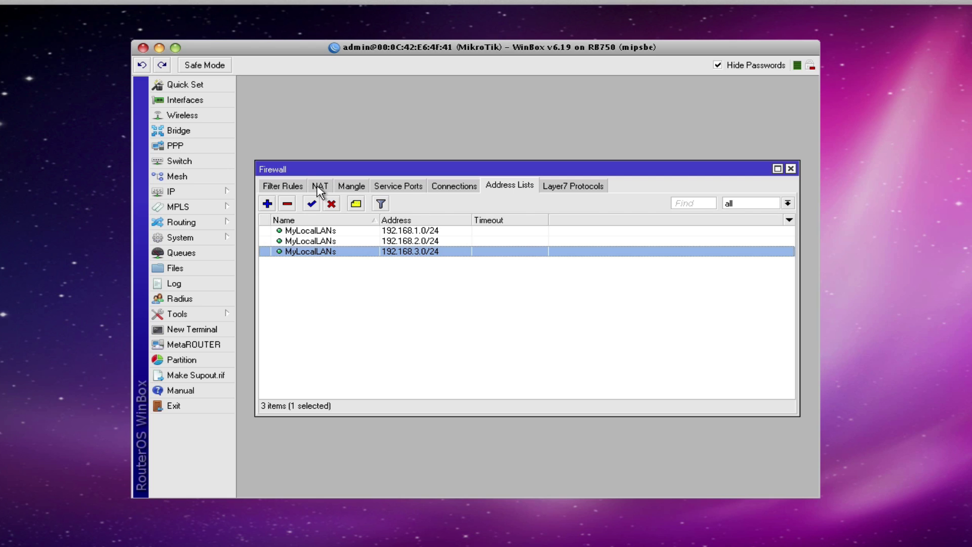
click(291, 186)
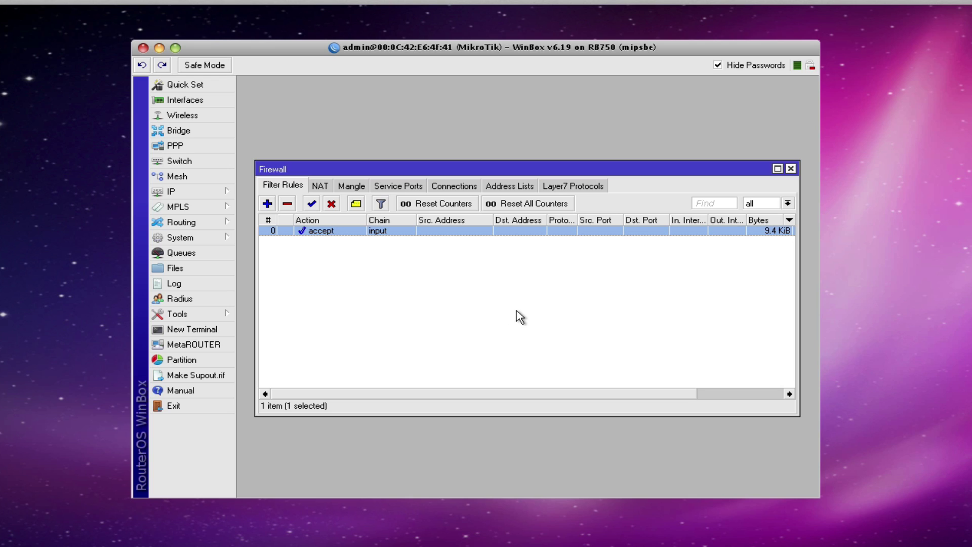
click(322, 186)
Check a new NAT rule's Src. Address List offers MyLocalLANs, then cancel it.
click(268, 204)
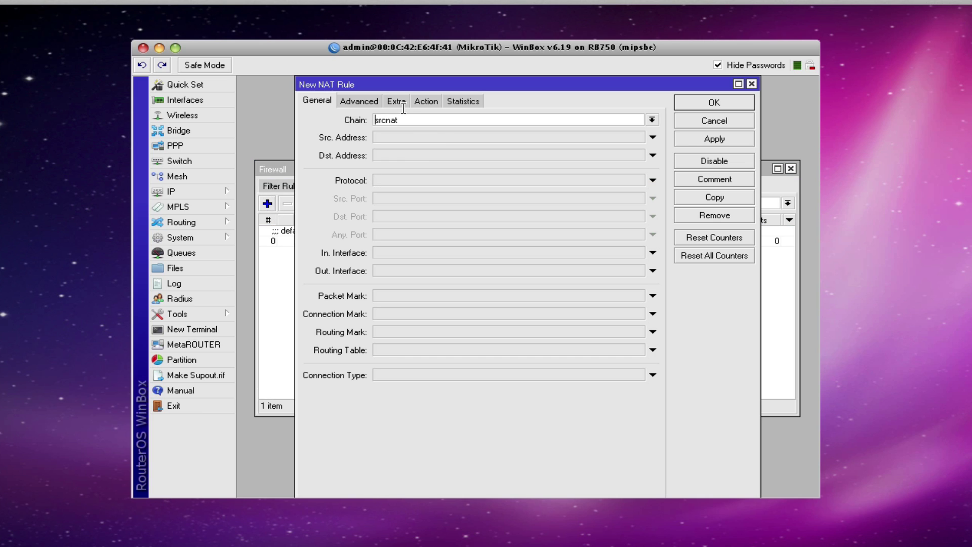
click(371, 102)
click(483, 119)
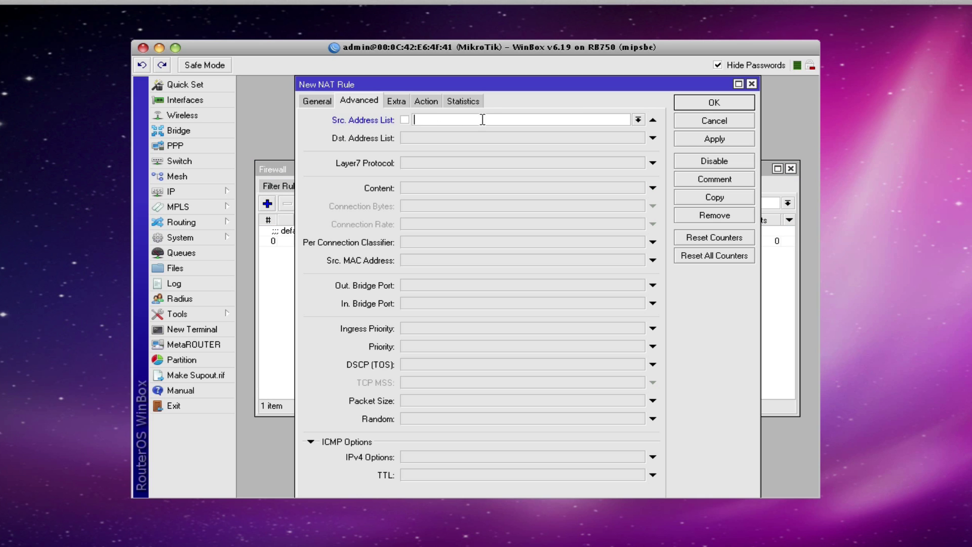
click(637, 120)
click(638, 120)
click(620, 125)
click(703, 127)
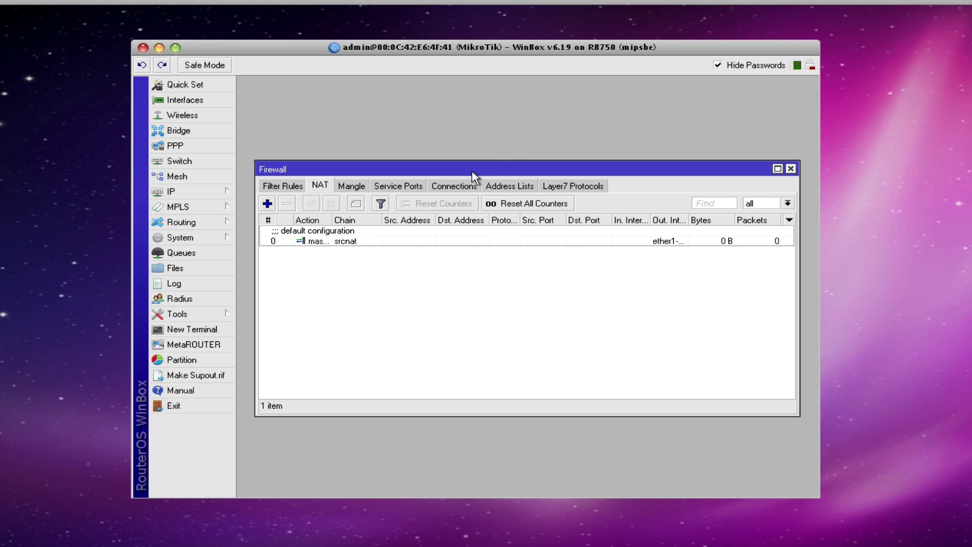
Start a new mangle rule, view its Advanced settings, and cancel it.
click(355, 186)
click(268, 204)
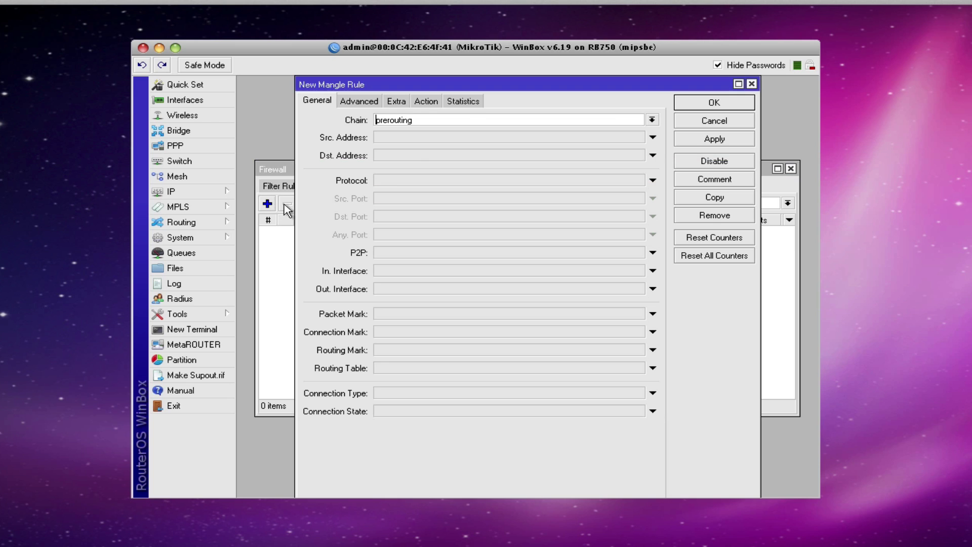
click(358, 100)
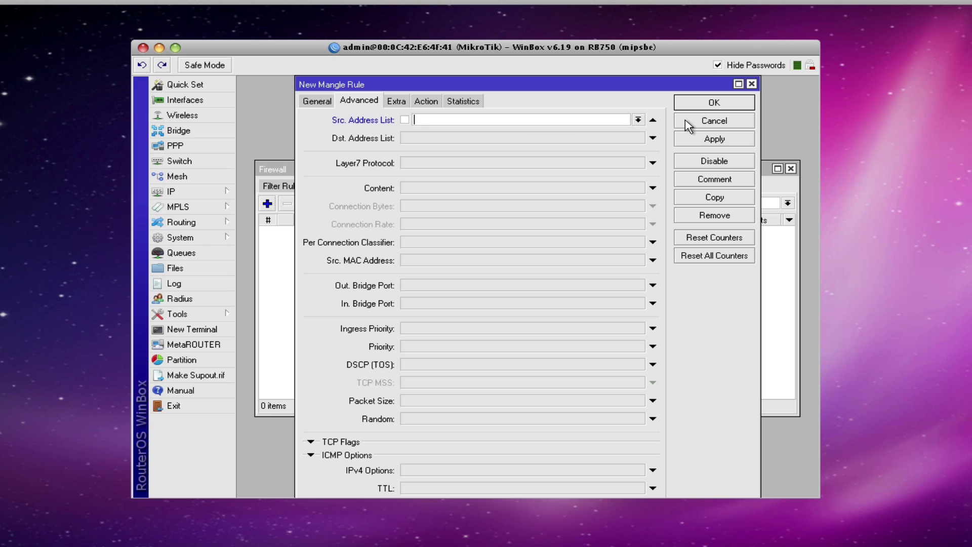
click(699, 123)
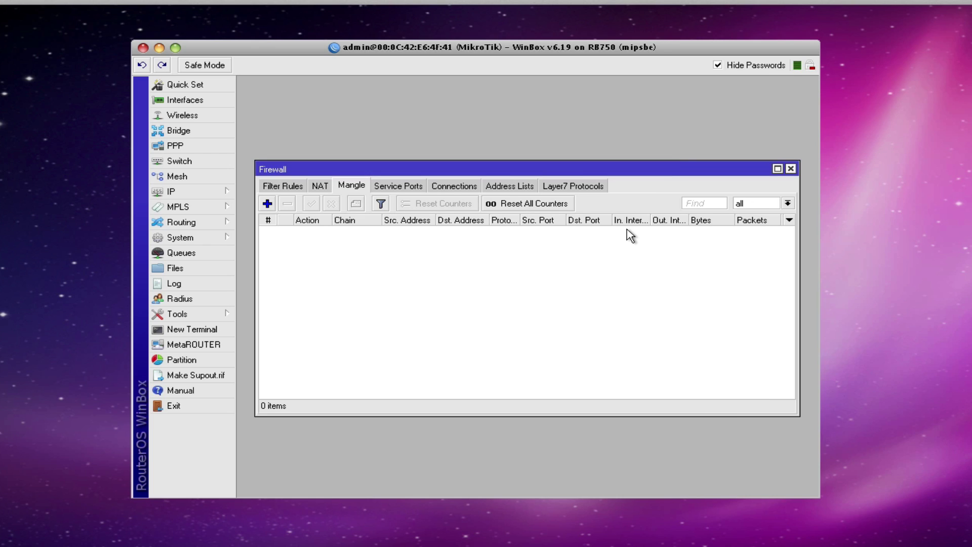